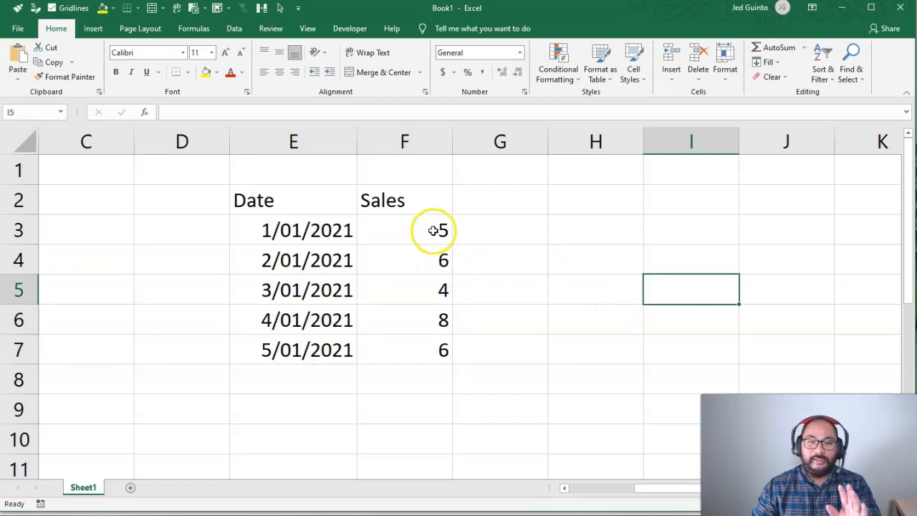
- Enter the formula =F3 in cell G3 to start a running total beside the first Sales value
click(495, 232)
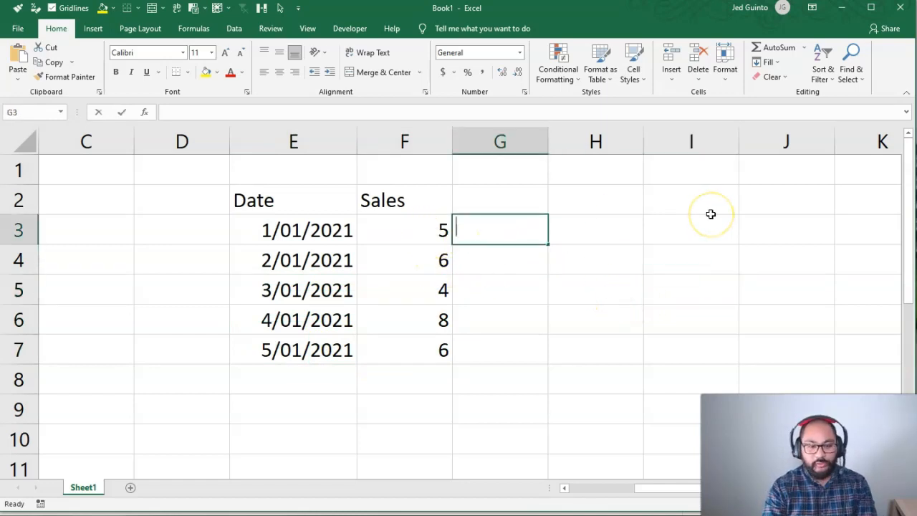
text(=)
key(Left)
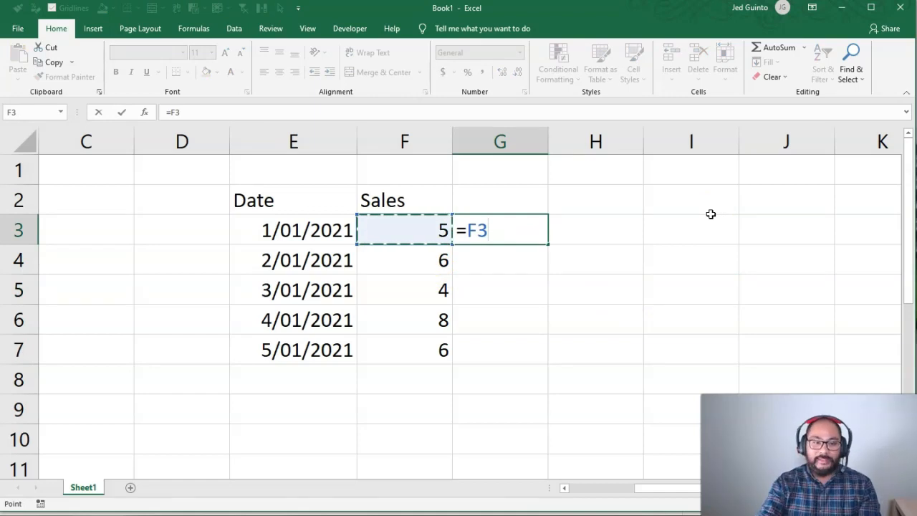
key(Return)
- Enter the formula +F4+G3 in cell G4 to add the second day's sales to the previous total
text(+)
key(Left)
text(+)
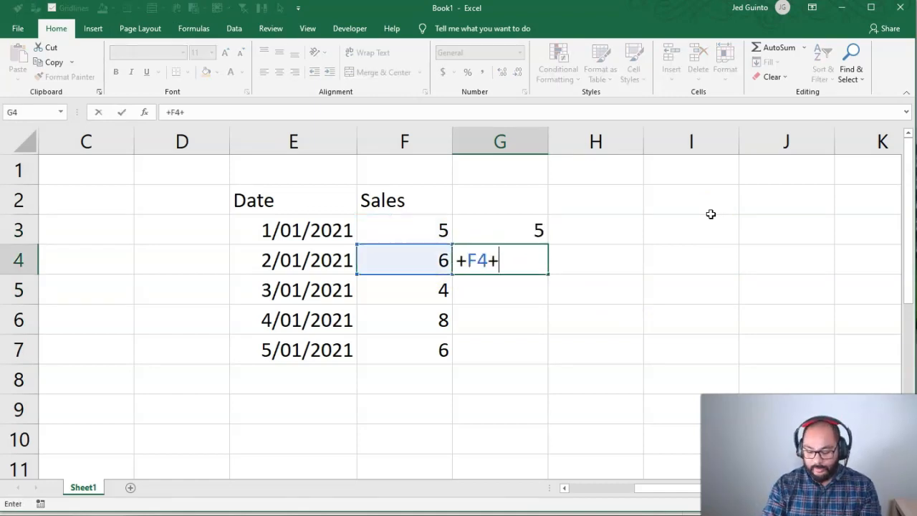
key(Up)
key(Return)
key(Up)
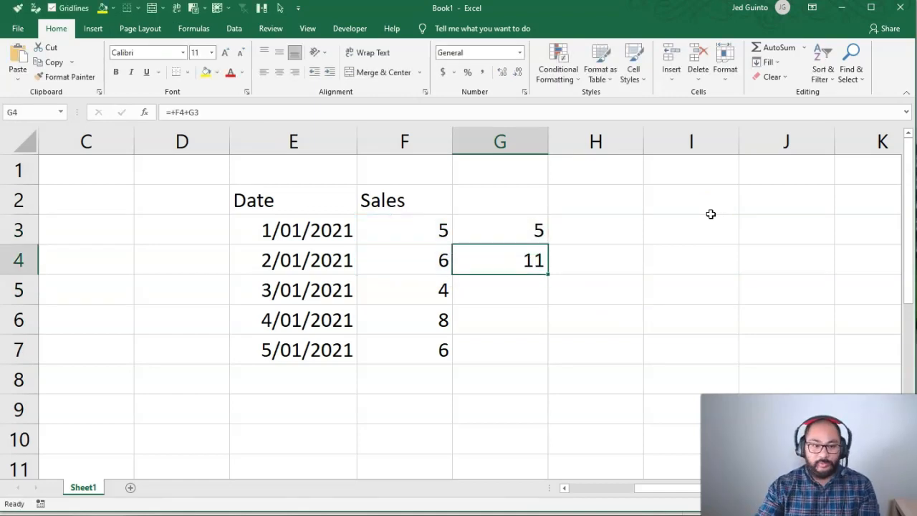
- Fill the running-total formula from G4 down to G7 and slightly narrow column G
double_click(549, 275)
drag(548, 147, 541, 149)
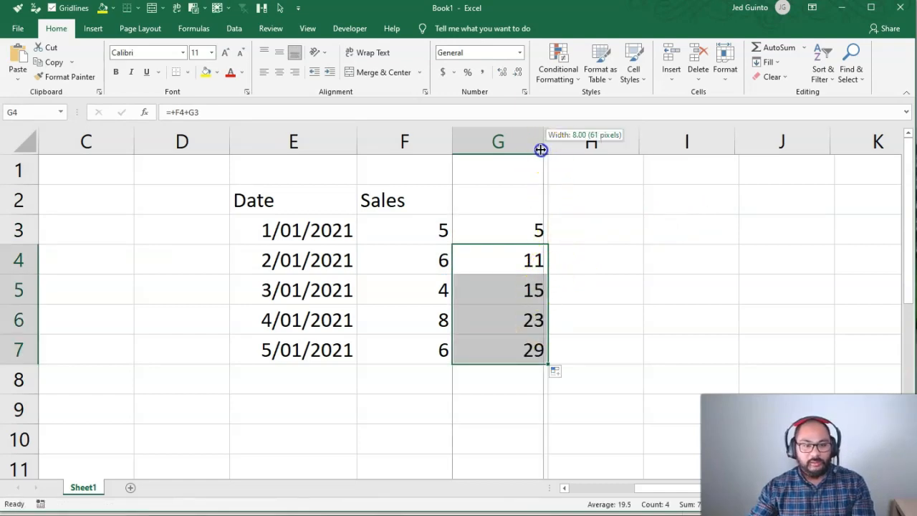
click(639, 236)
- Compare each running total in G3:G7 with the Sales values in column F that it accumulates
click(504, 231)
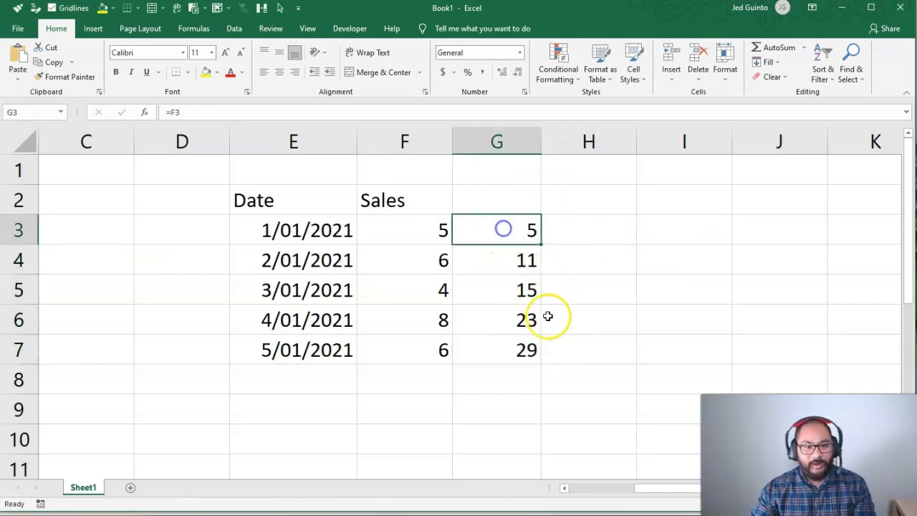
drag(445, 230, 485, 230)
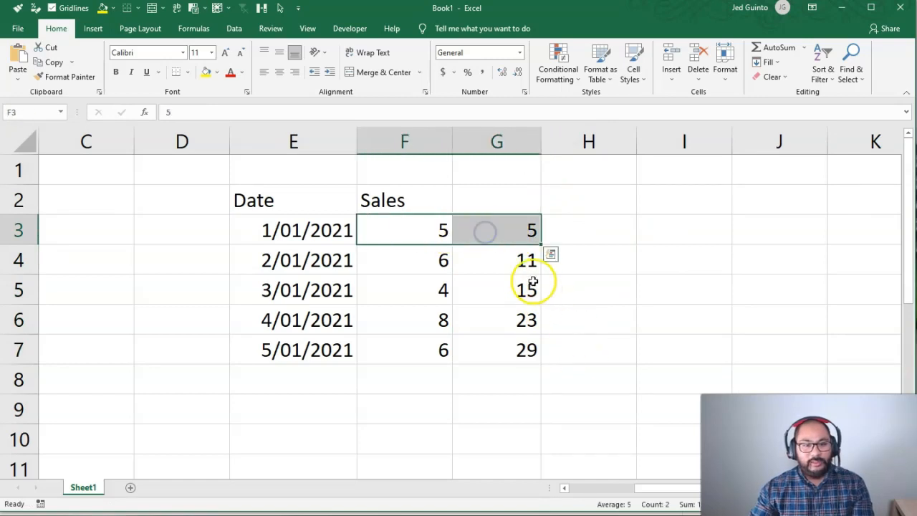
click(518, 261)
drag(430, 237, 436, 296)
click(514, 290)
click(524, 320)
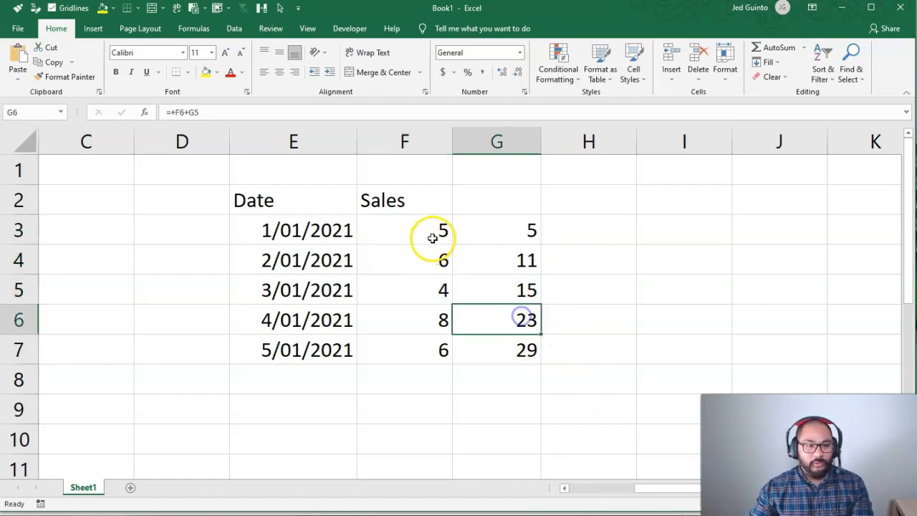
drag(427, 231, 435, 321)
click(499, 344)
drag(422, 233, 417, 356)
drag(516, 230, 520, 344)
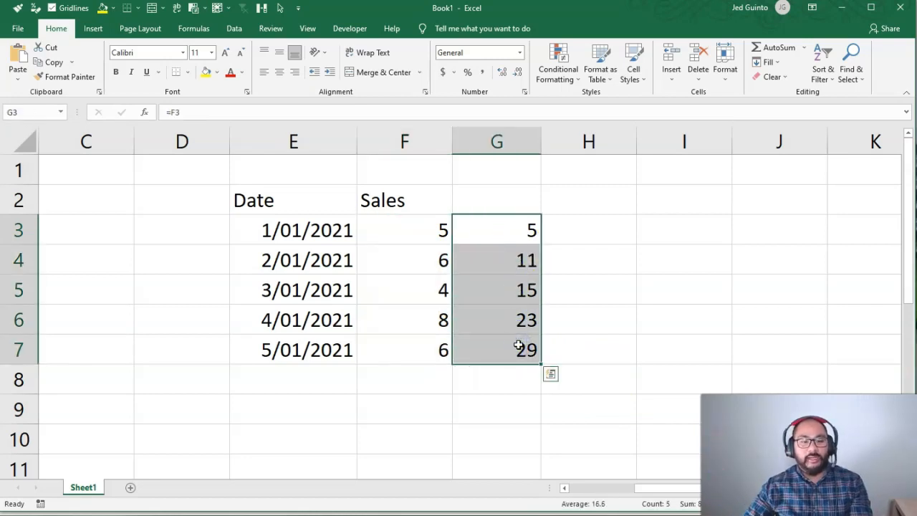
click(503, 348)
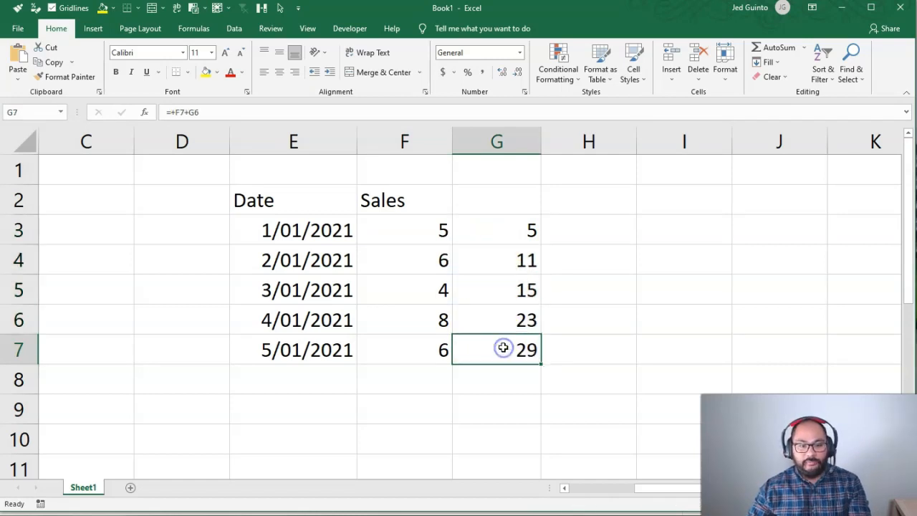
- Switch to Tableau Public and add the Profit measure to Rows on the blank Sheet 6
click(842, 12)
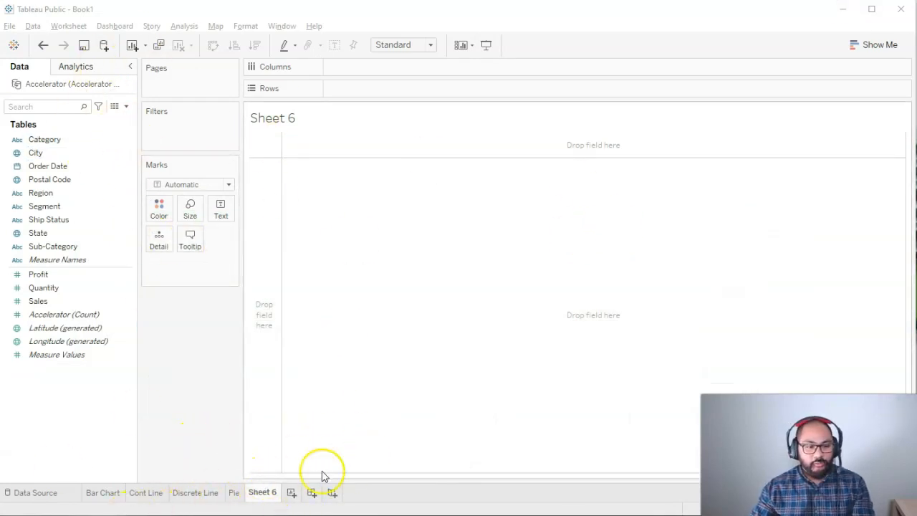
right_click(264, 495)
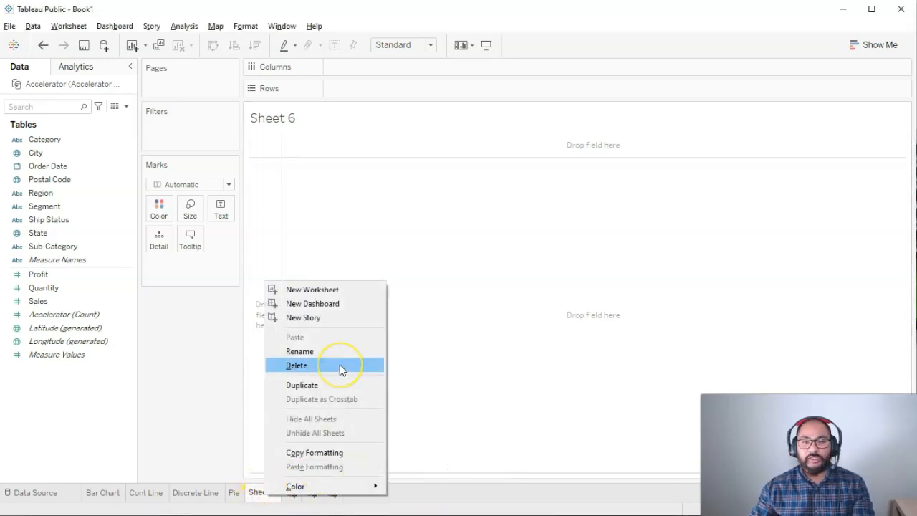
click(215, 355)
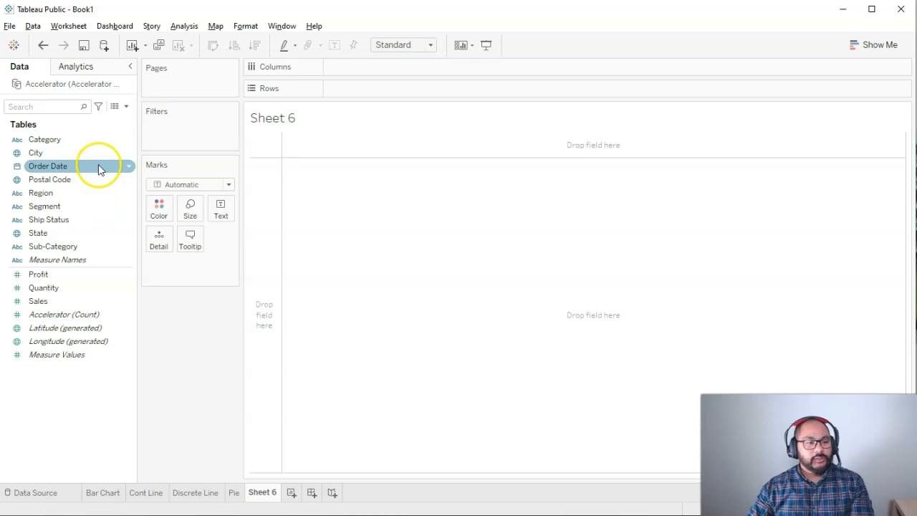
click(61, 275)
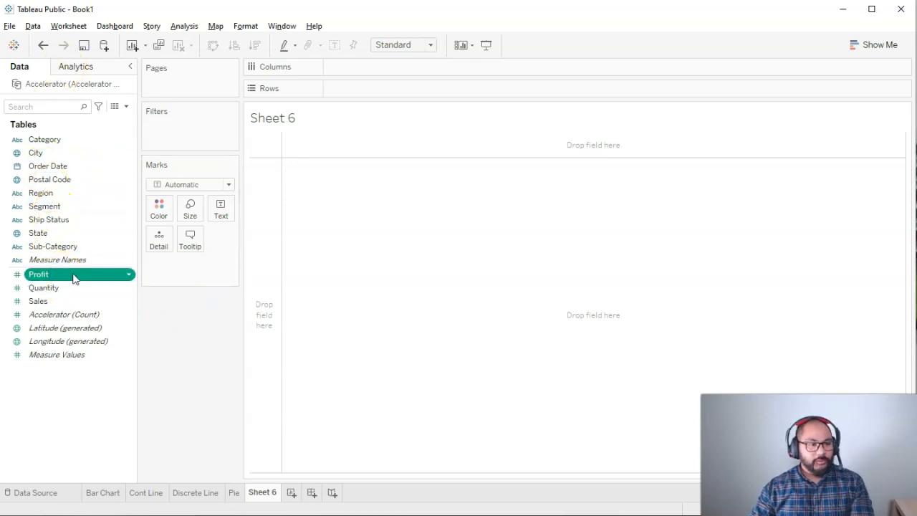
double_click(74, 279)
click(308, 199)
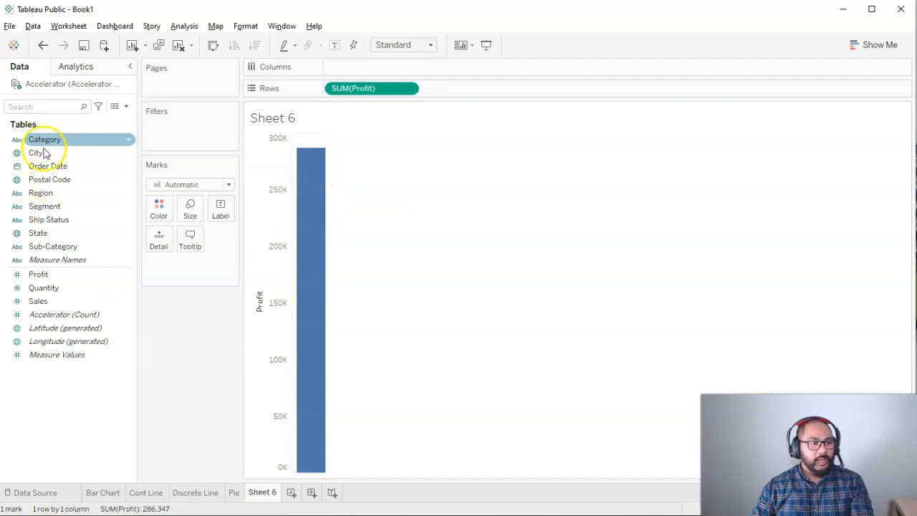
- Add Order Date to Columns and drill down from year to quarter
double_click(65, 169)
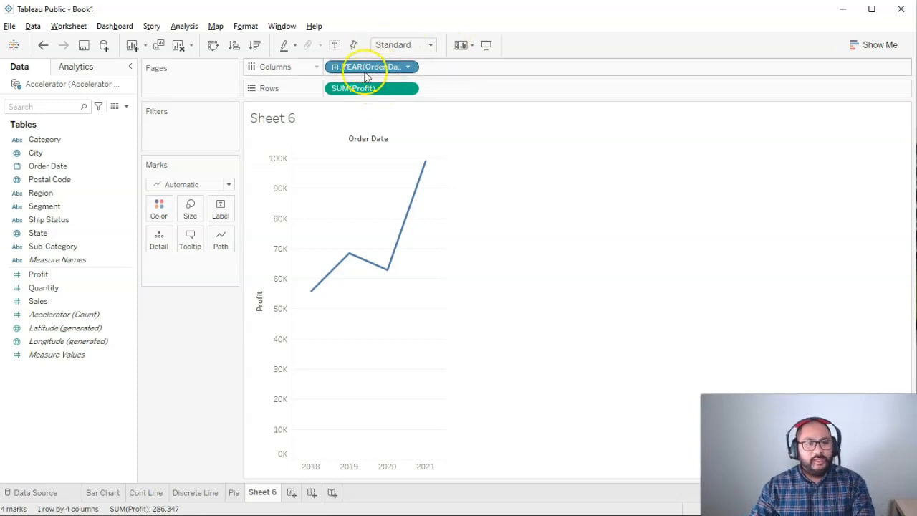
mouse_move(324, 288)
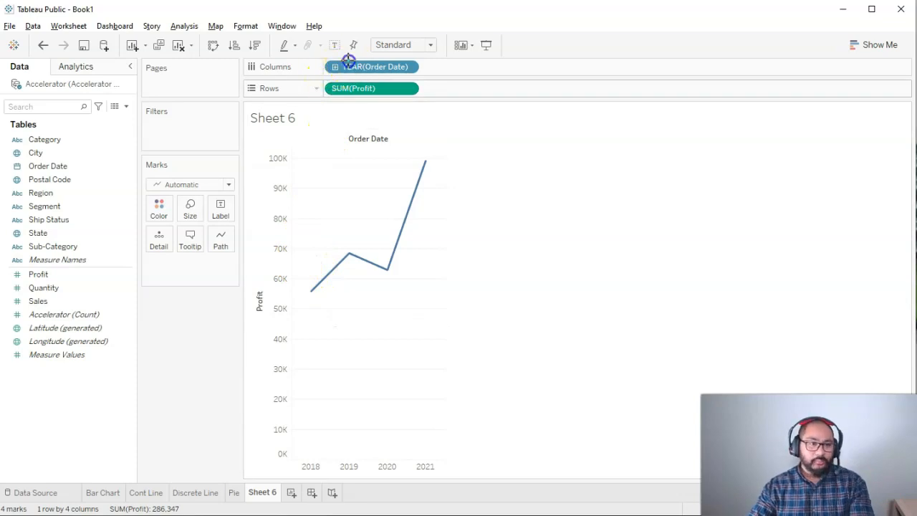
key(Escape)
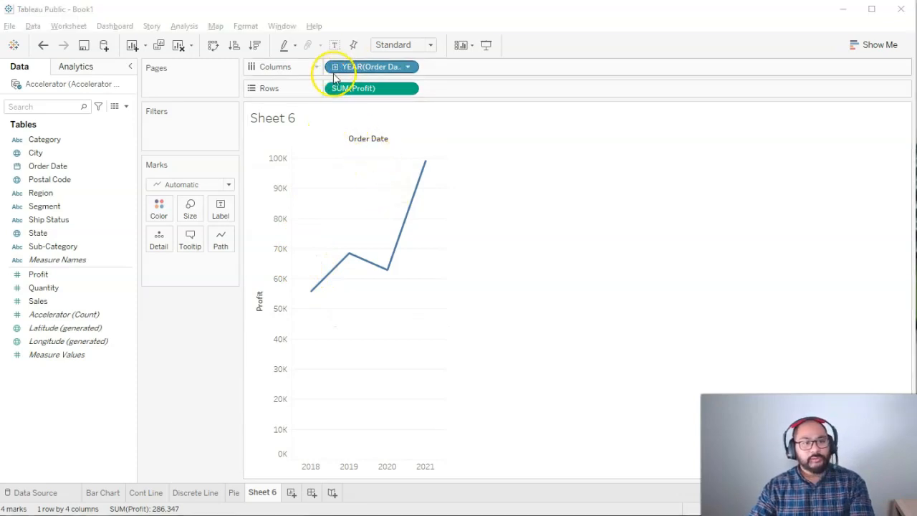
click(335, 67)
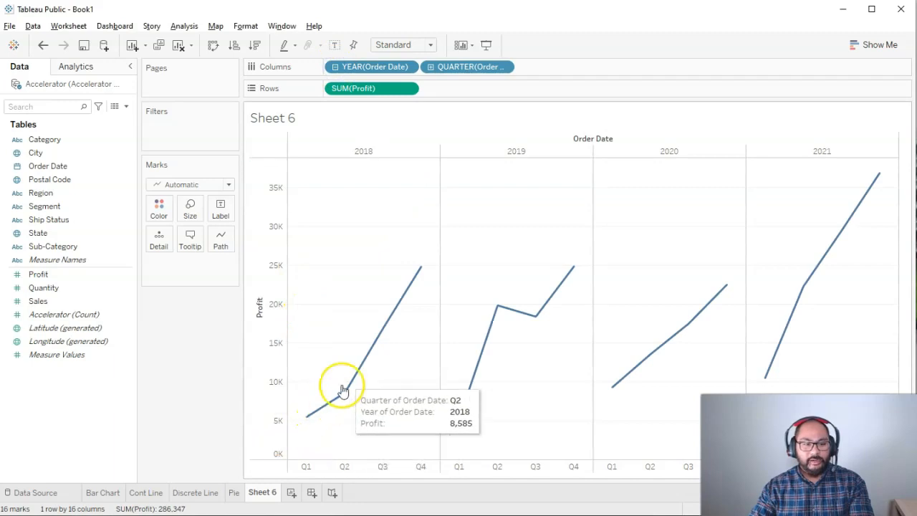
- Show mark labels on the quarterly profit lines
mouse_move(577, 271)
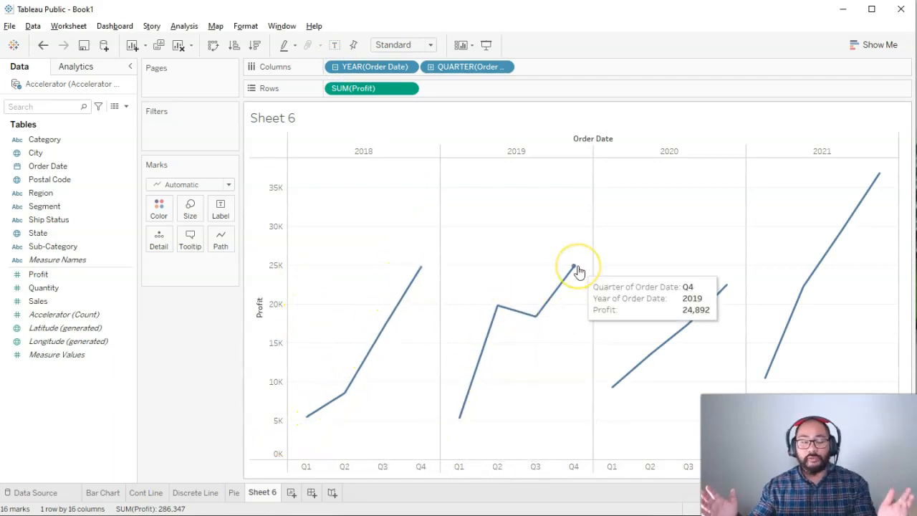
click(335, 46)
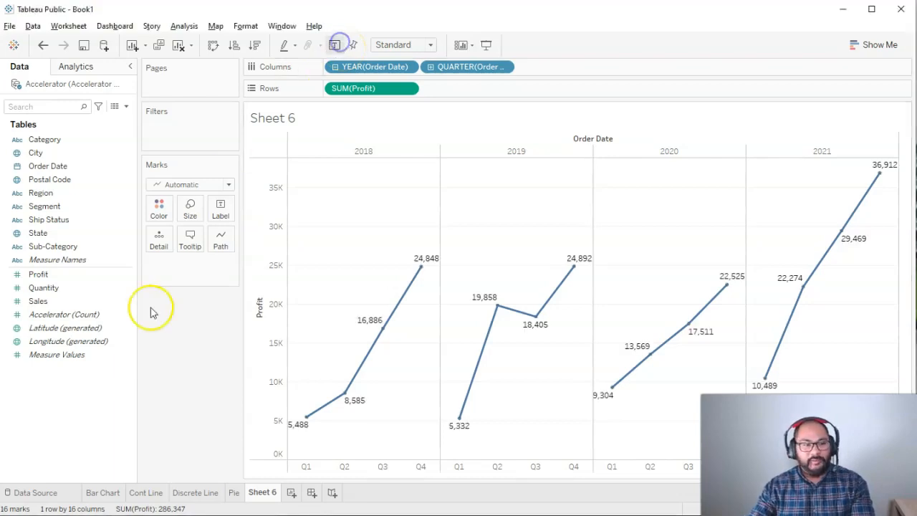
mouse_move(243, 184)
mouse_down()
mouse_move(174, 198)
mouse_move(220, 276)
mouse_up()
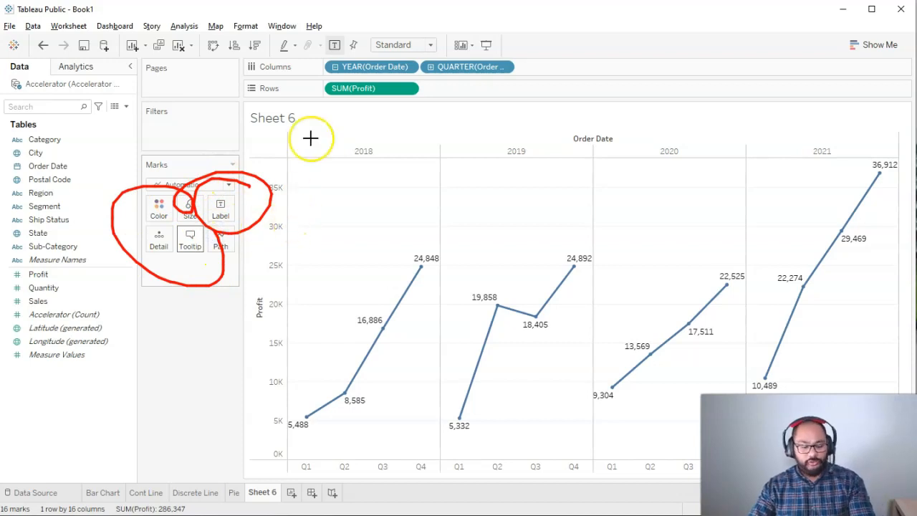
key(e)
key(Escape)
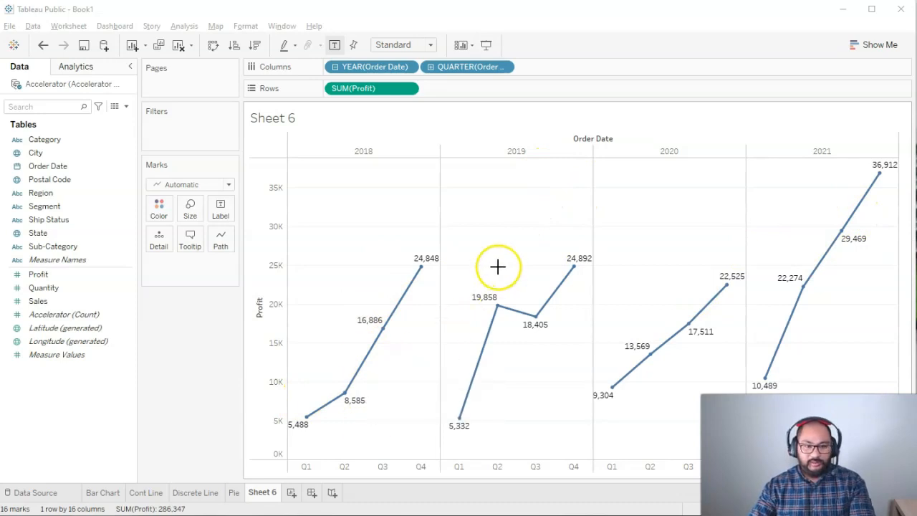
mouse_move(459, 496)
mouse_down()
mouse_move(466, 148)
mouse_move(454, 512)
mouse_up()
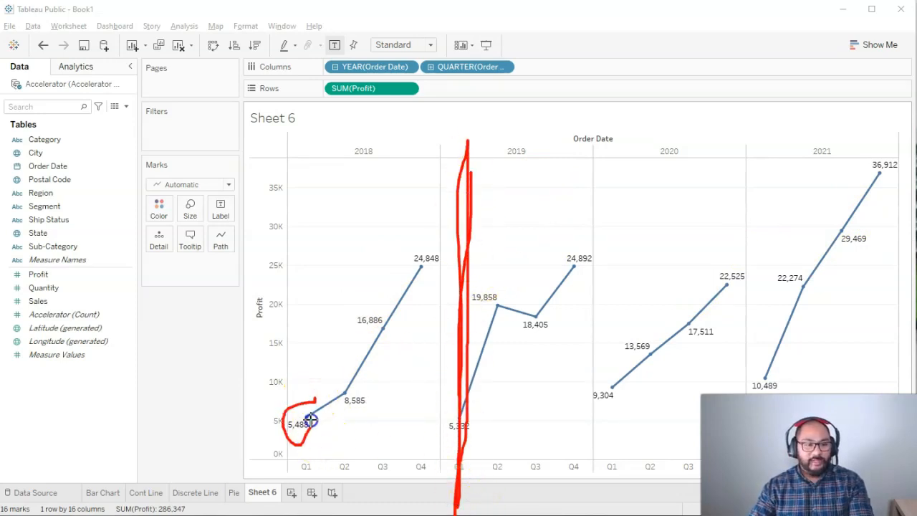
mouse_move(428, 240)
mouse_down()
mouse_move(414, 254)
mouse_move(487, 209)
mouse_move(472, 447)
mouse_up()
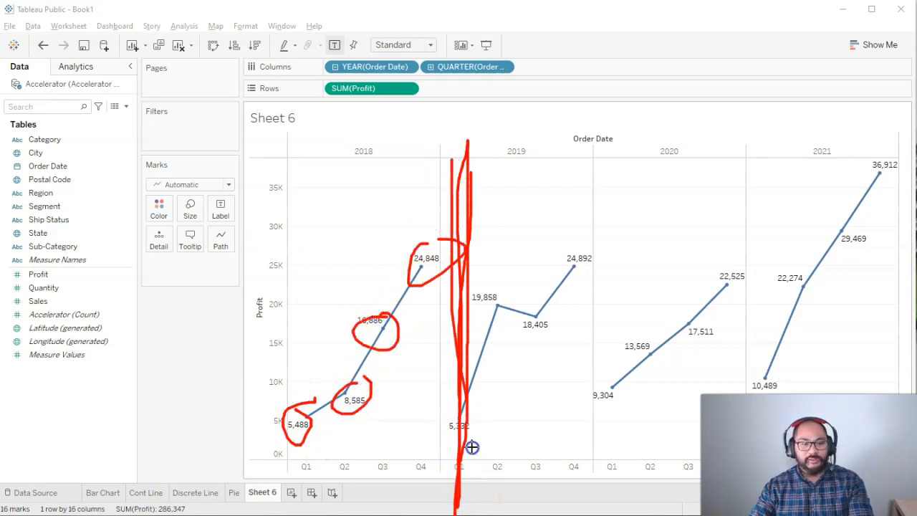
right_click(555, 322)
drag(681, 169, 687, 498)
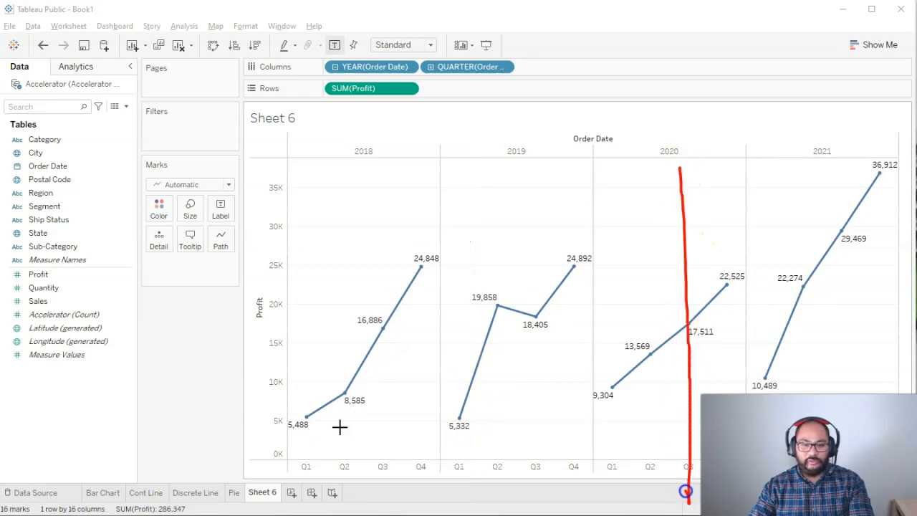
mouse_move(315, 390)
mouse_down()
mouse_move(355, 392)
mouse_move(348, 323)
mouse_up()
mouse_move(460, 398)
mouse_down()
mouse_move(466, 440)
mouse_move(471, 369)
mouse_up()
drag(523, 276, 495, 291)
drag(560, 308, 581, 306)
drag(583, 259, 592, 274)
drag(587, 377, 723, 311)
mouse_move(680, 174)
mouse_down()
mouse_move(676, 451)
mouse_move(679, 217)
mouse_up()
key(Escape)
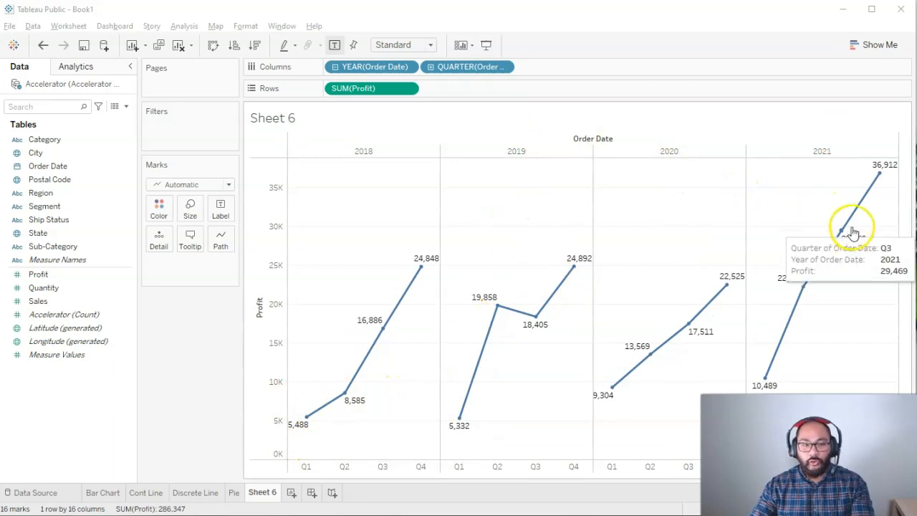
- Apply the Running Total quick table calculation to SUM(Profit) on Rows
right_click(384, 92)
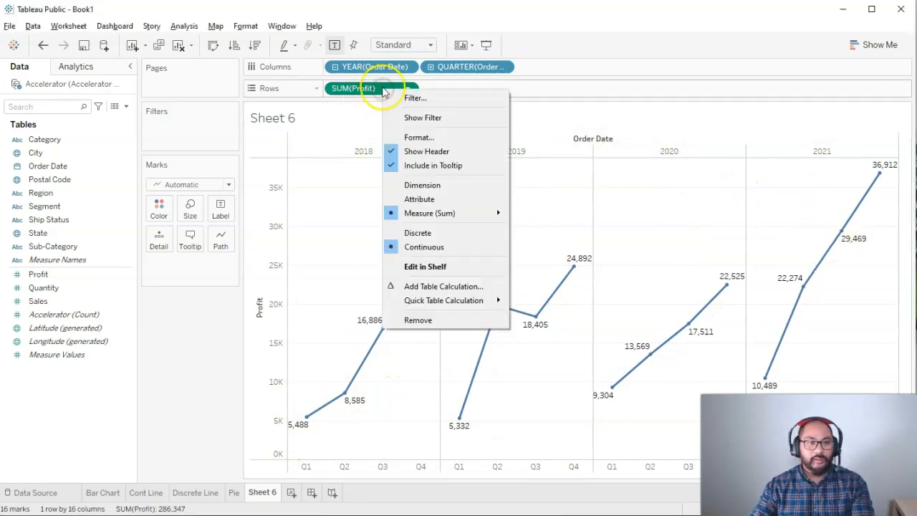
mouse_move(459, 303)
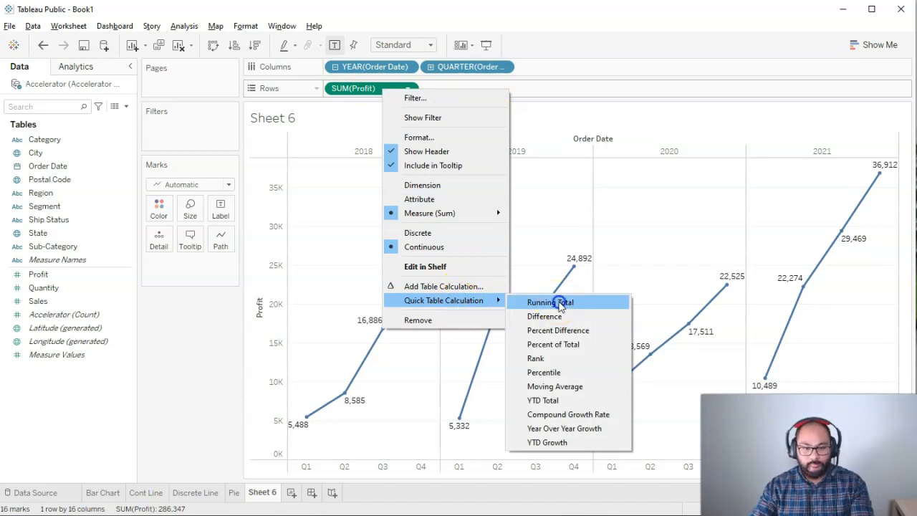
click(561, 304)
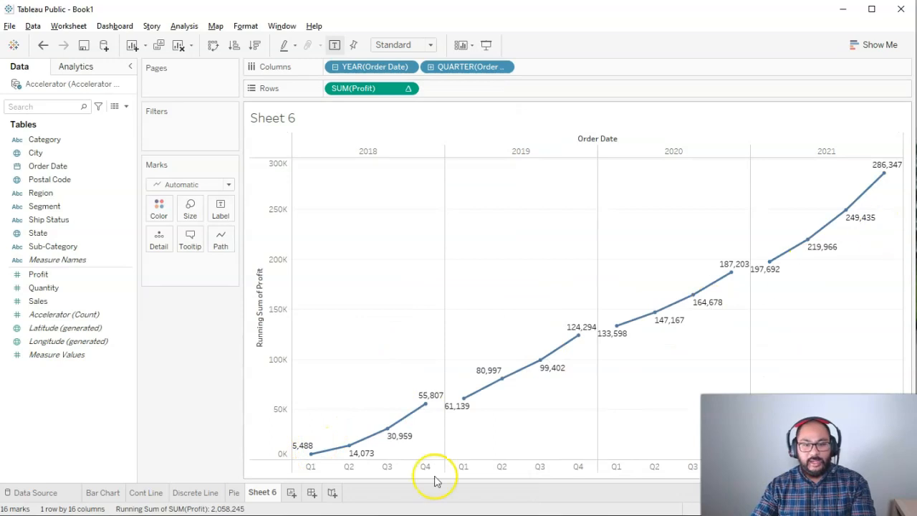
- Inspect the running sum of profit at Q4 2021 and at the first three quarters of 2018
mouse_move(897, 176)
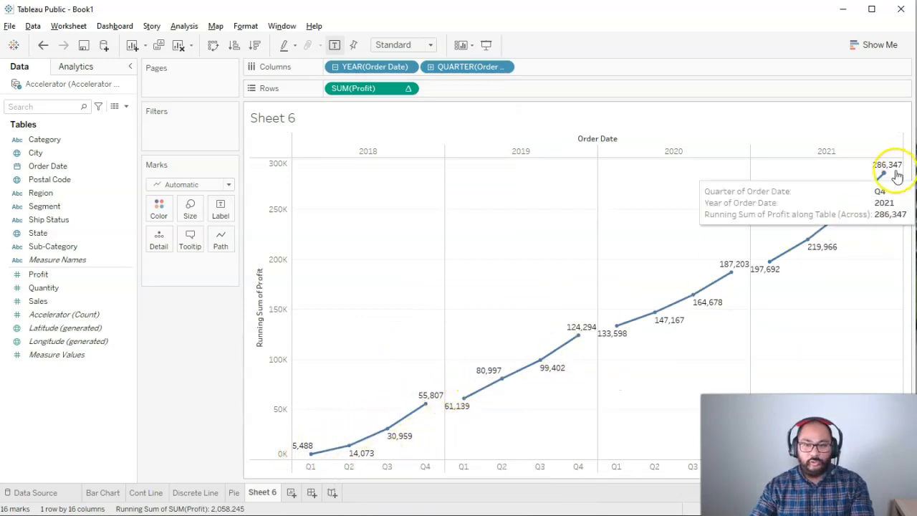
click(312, 456)
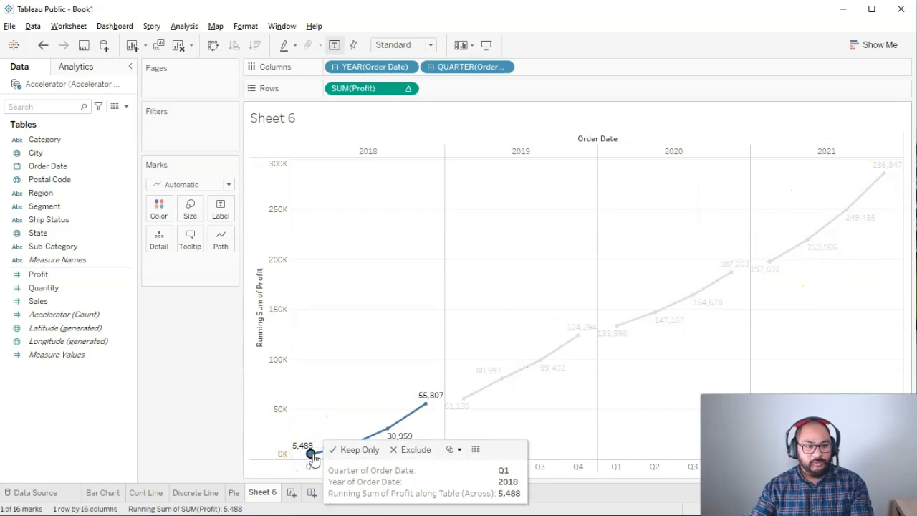
click(312, 457)
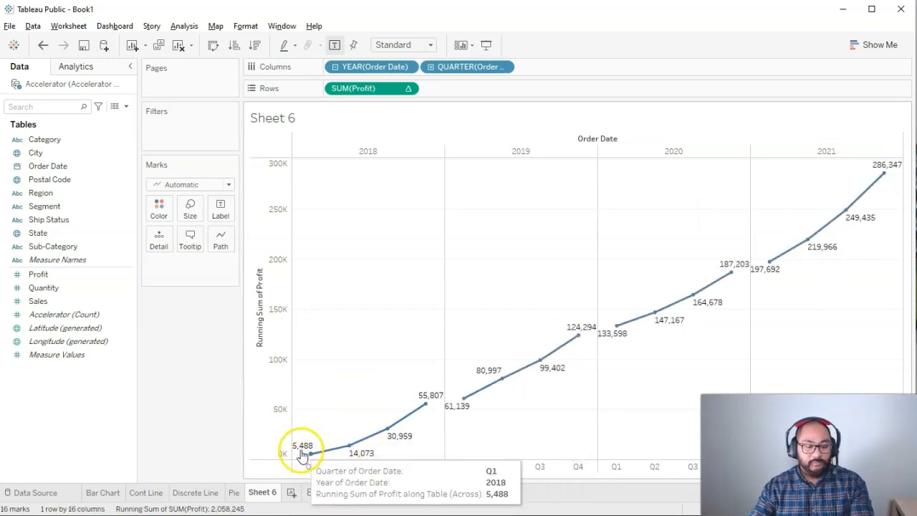
mouse_move(367, 463)
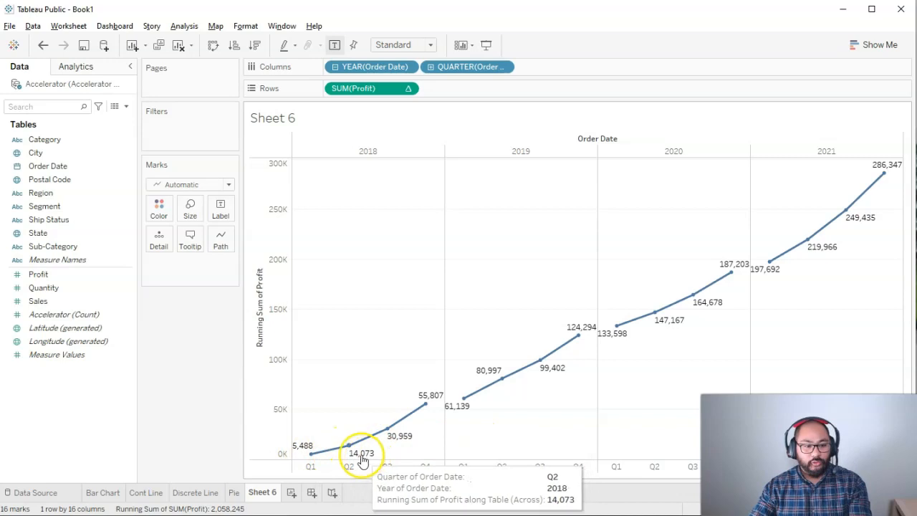
mouse_move(390, 438)
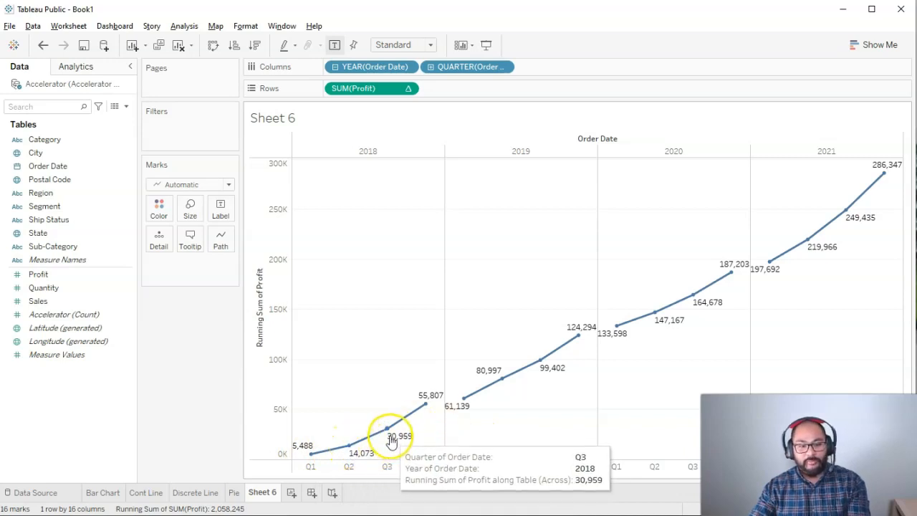
- Set the running total of SUM(Profit) on Rows to compute using Pane (across)
mouse_move(425, 414)
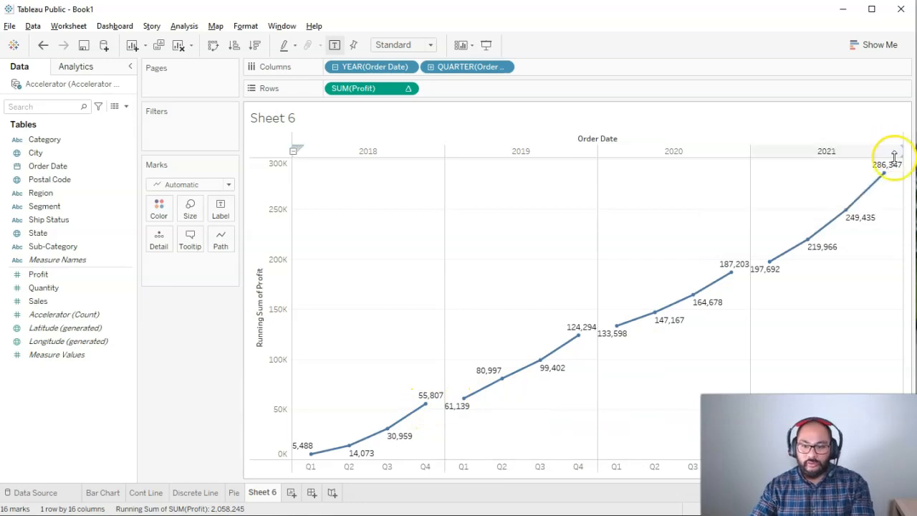
mouse_move(887, 172)
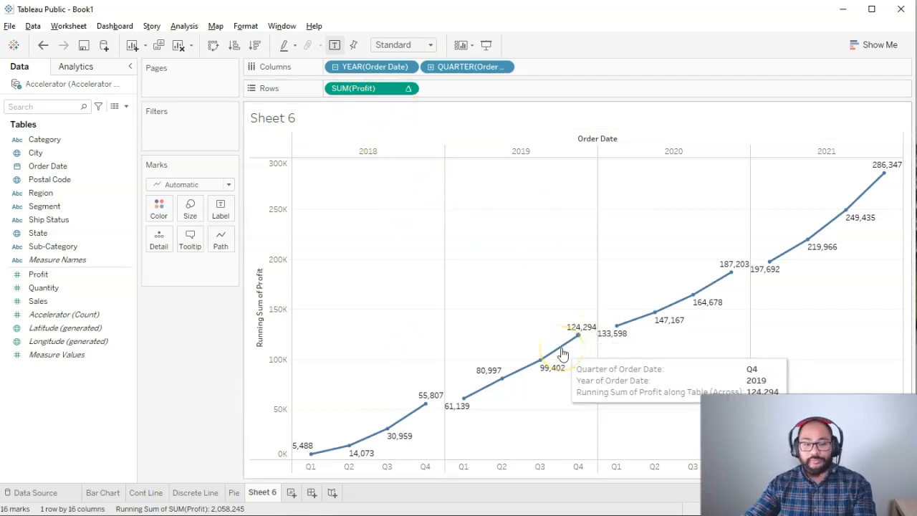
right_click(380, 90)
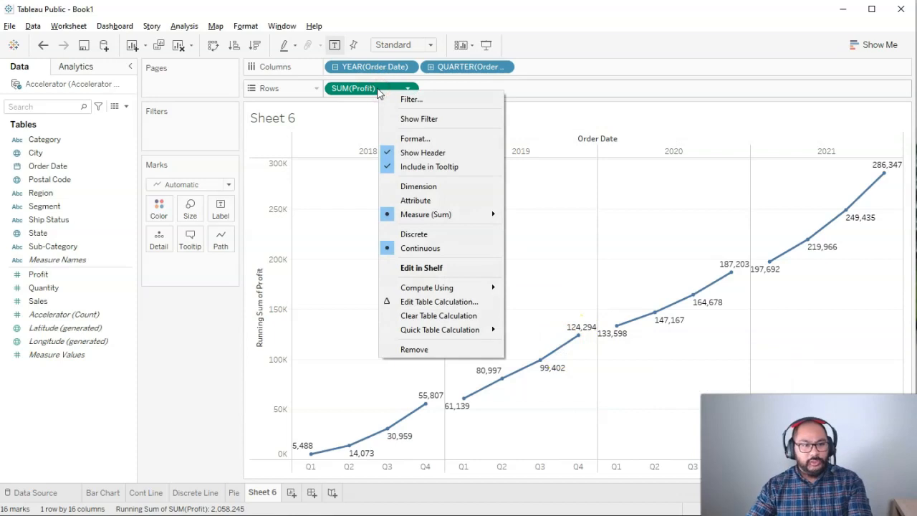
click(460, 289)
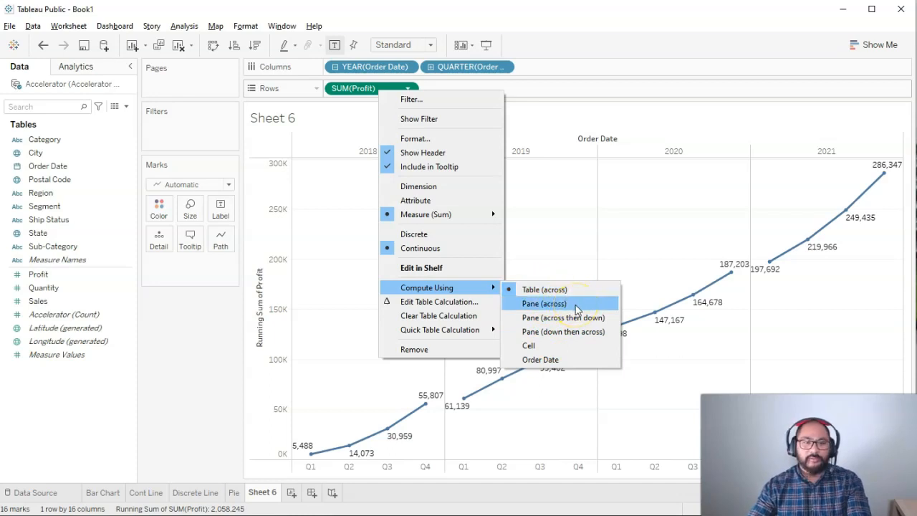
click(544, 304)
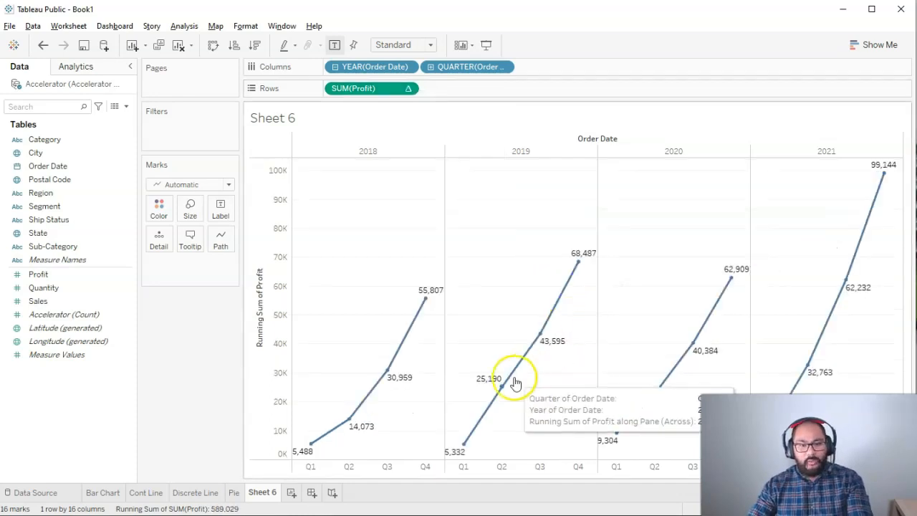
- Trace each year's running-total line and outline its pane with red screen annotations, and clear the drawing
drag(304, 452, 328, 428)
drag(413, 298, 417, 287)
mouse_move(296, 156)
mouse_down()
mouse_move(447, 225)
mouse_move(381, 475)
mouse_move(277, 147)
mouse_up()
drag(467, 451, 582, 258)
mouse_move(446, 170)
mouse_down()
mouse_move(633, 159)
mouse_move(579, 483)
mouse_move(446, 476)
mouse_up()
drag(620, 433, 727, 284)
mouse_move(600, 172)
mouse_down()
mouse_move(746, 159)
mouse_move(624, 459)
mouse_up()
drag(787, 395, 905, 141)
mouse_move(758, 166)
mouse_down()
mouse_move(821, 160)
mouse_move(914, 390)
mouse_up()
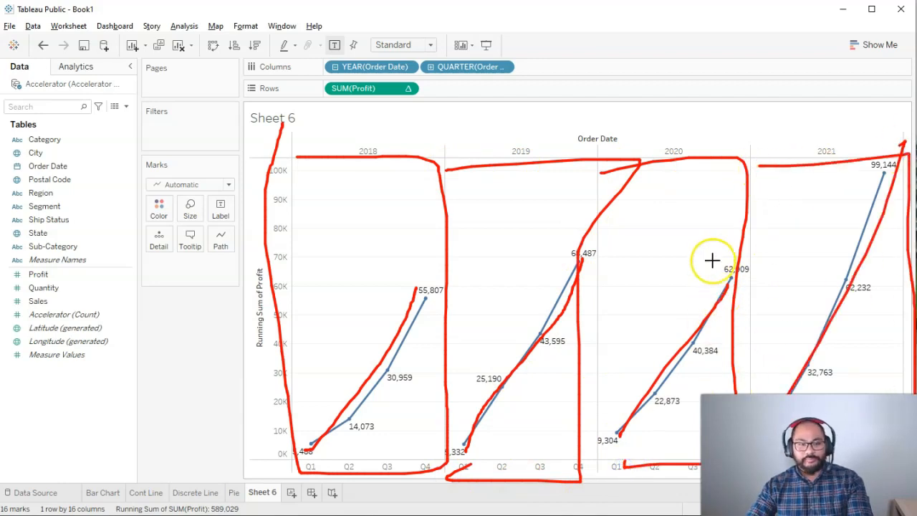
right_click(789, 233)
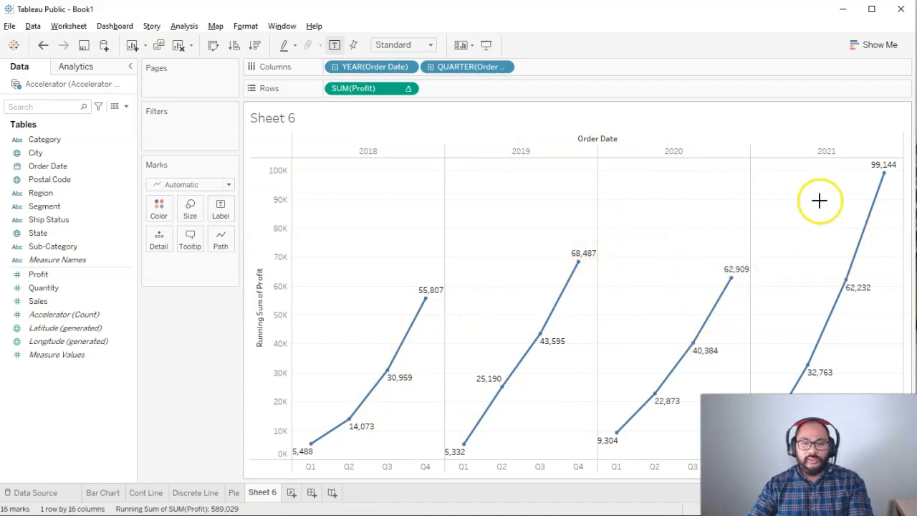
- Trace the 2021 line and circle the Q2 running totals of all four years in red, clearing the annotations
drag(788, 392, 883, 207)
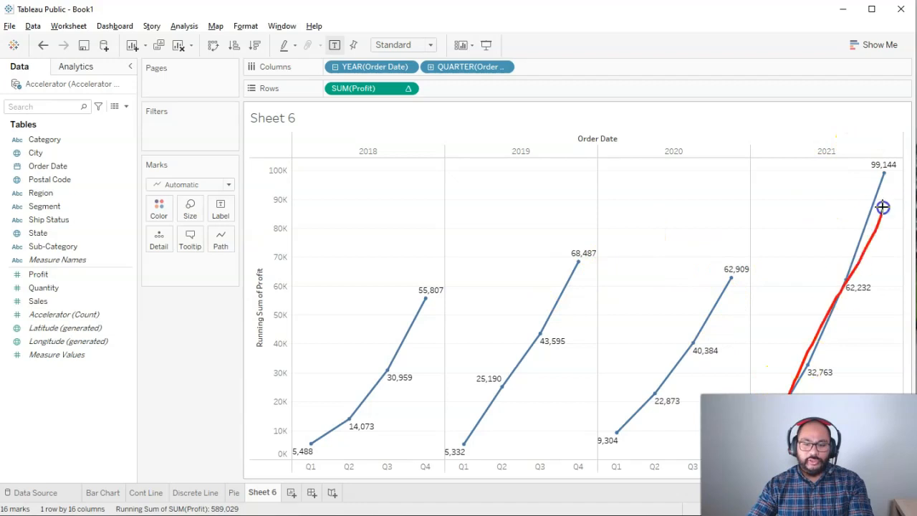
right_click(774, 303)
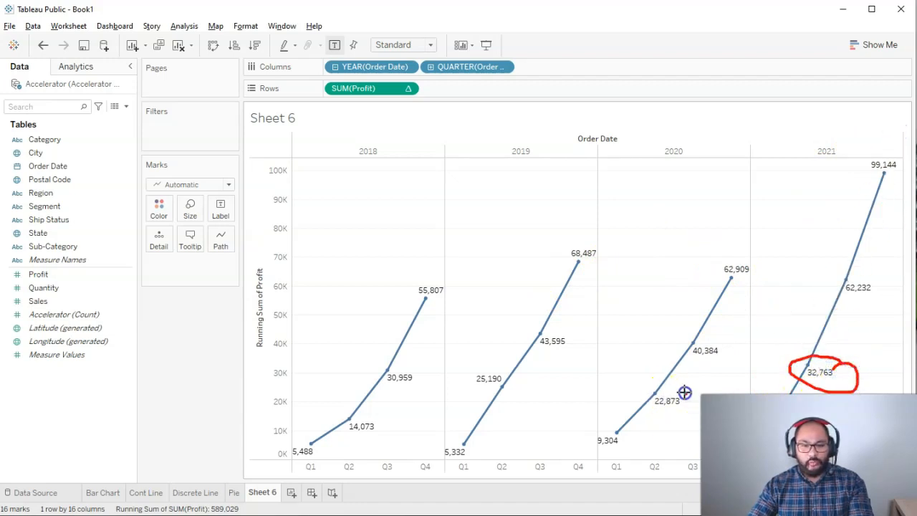
drag(690, 406, 688, 394)
mouse_move(523, 371)
mouse_down()
mouse_move(512, 407)
mouse_move(496, 367)
mouse_up()
mouse_move(389, 410)
mouse_down()
mouse_move(327, 435)
mouse_move(416, 411)
mouse_up()
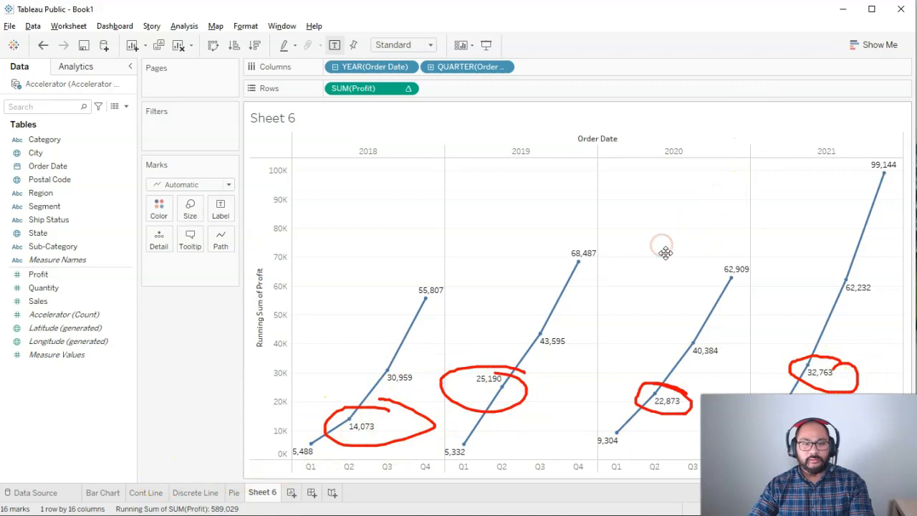
key(Escape)
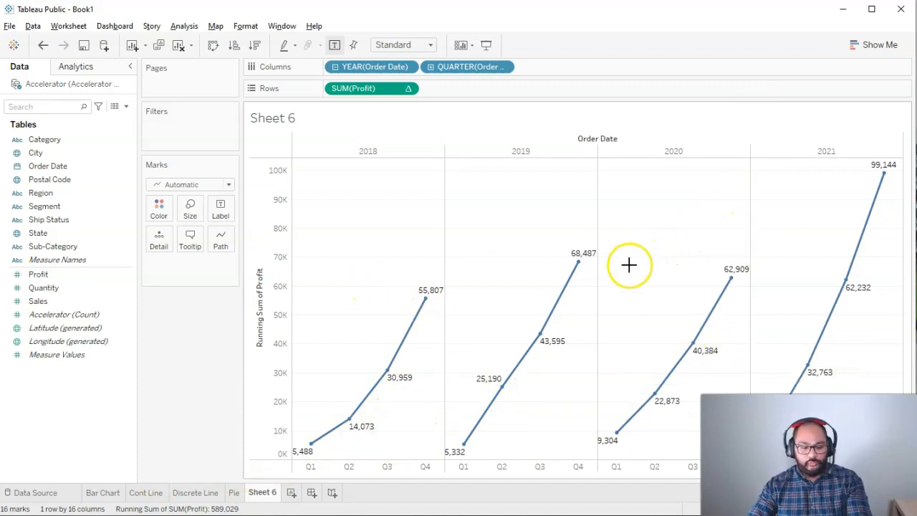
- Change the SUM(Profit) table calculation to compute using Cell
right_click(382, 91)
mouse_move(437, 291)
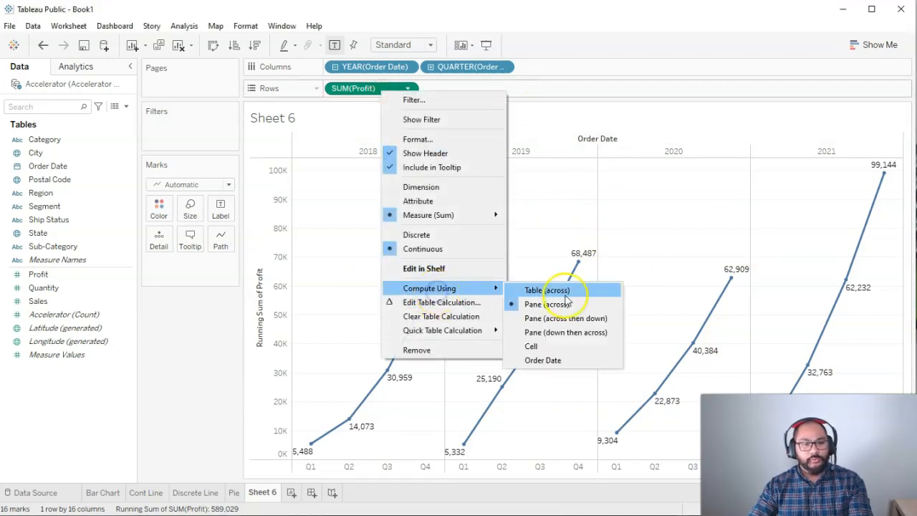
click(543, 348)
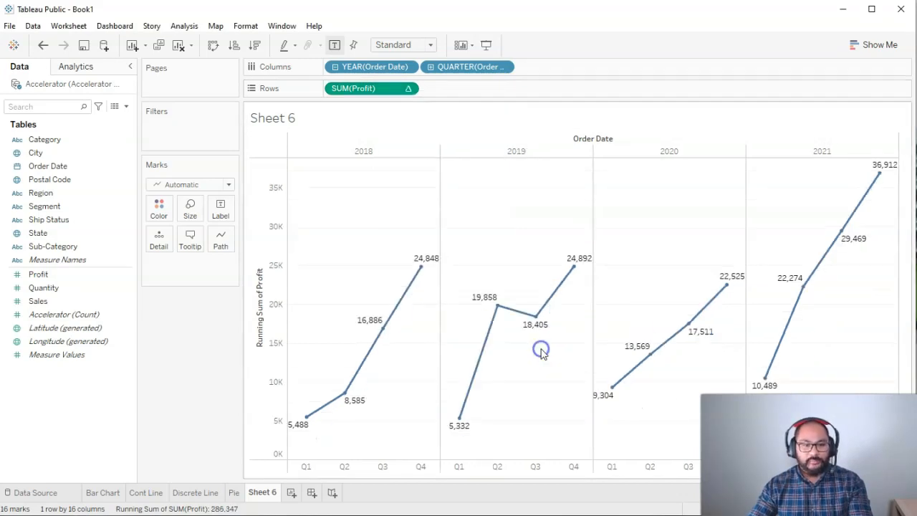
- Outline the 2018 to 2021 panes with red screen annotations and clear them
mouse_move(283, 152)
mouse_down()
mouse_move(881, 148)
mouse_move(904, 391)
mouse_move(336, 463)
mouse_move(296, 192)
mouse_up()
right_click(374, 229)
mouse_move(283, 155)
mouse_down()
mouse_move(415, 219)
mouse_move(430, 459)
mouse_move(293, 185)
mouse_up()
mouse_move(444, 161)
mouse_down()
mouse_move(494, 168)
mouse_move(527, 485)
mouse_up()
drag(448, 451, 475, 151)
mouse_move(567, 159)
mouse_down()
mouse_move(741, 150)
mouse_move(666, 462)
mouse_move(597, 450)
mouse_up()
drag(744, 167, 904, 393)
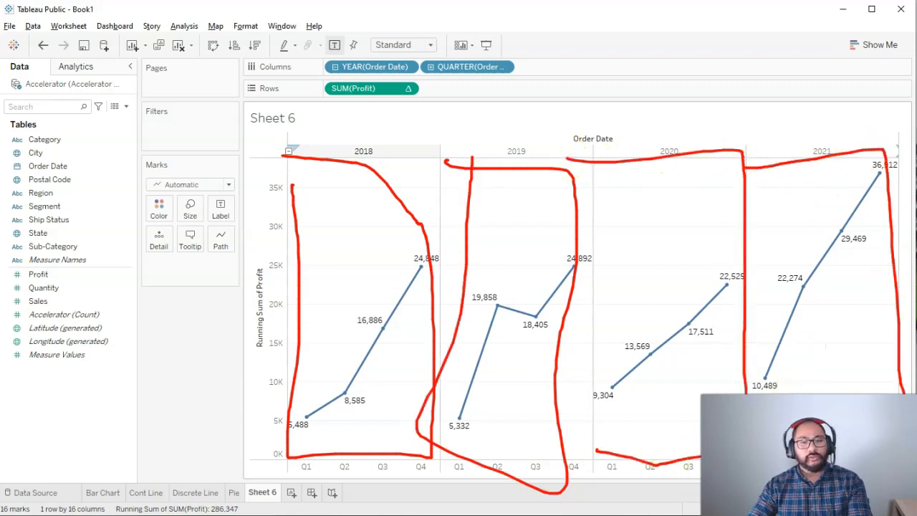
key(Escape)
- Circle the Q1, Q2 and Q3 2018 profit labels in red, and erase the annotations to leave drawing mode
mouse_move(294, 435)
mouse_down()
mouse_move(331, 400)
mouse_move(400, 405)
mouse_up()
mouse_move(384, 302)
mouse_down()
mouse_move(405, 324)
mouse_move(387, 301)
mouse_up()
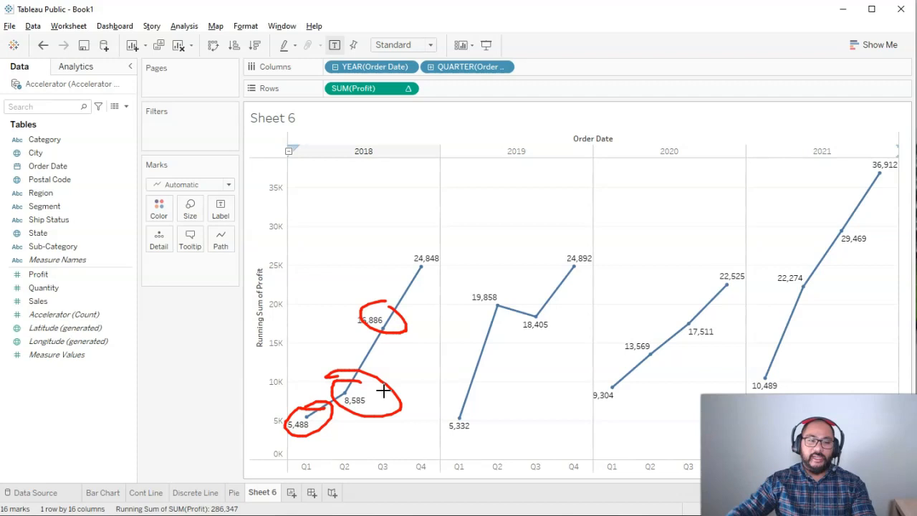
key(e)
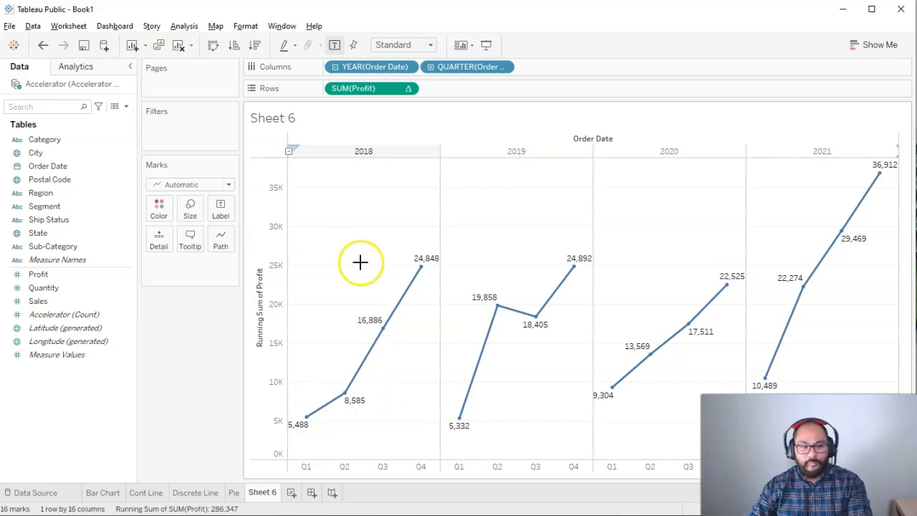
key(Escape)
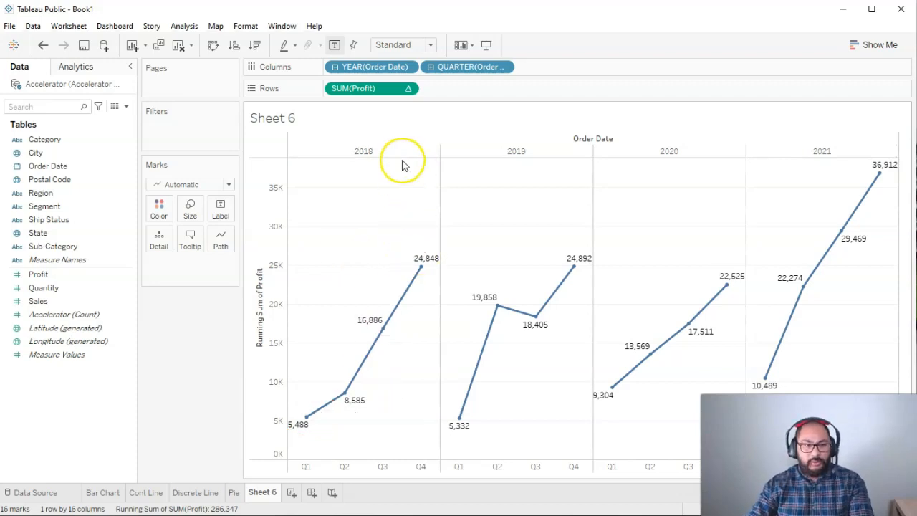
- Clear the table calculation from SUM(Profit) on Rows
right_click(366, 88)
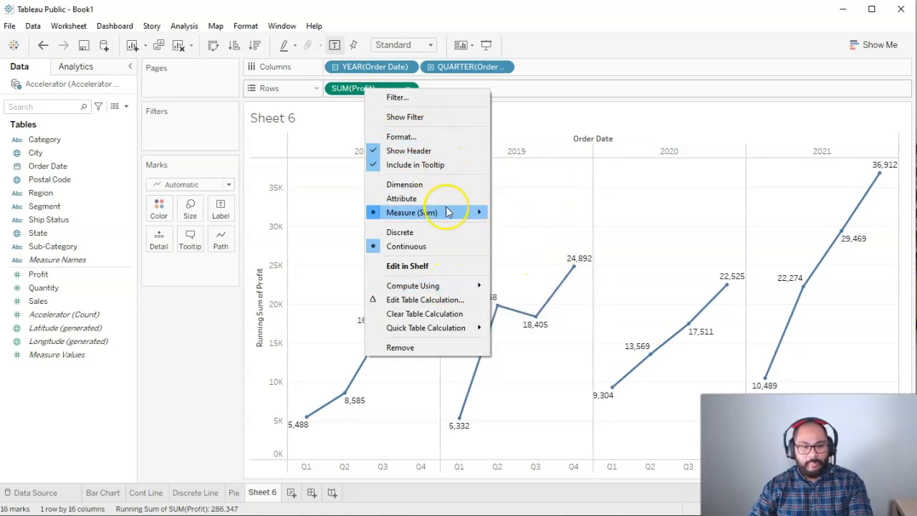
click(449, 318)
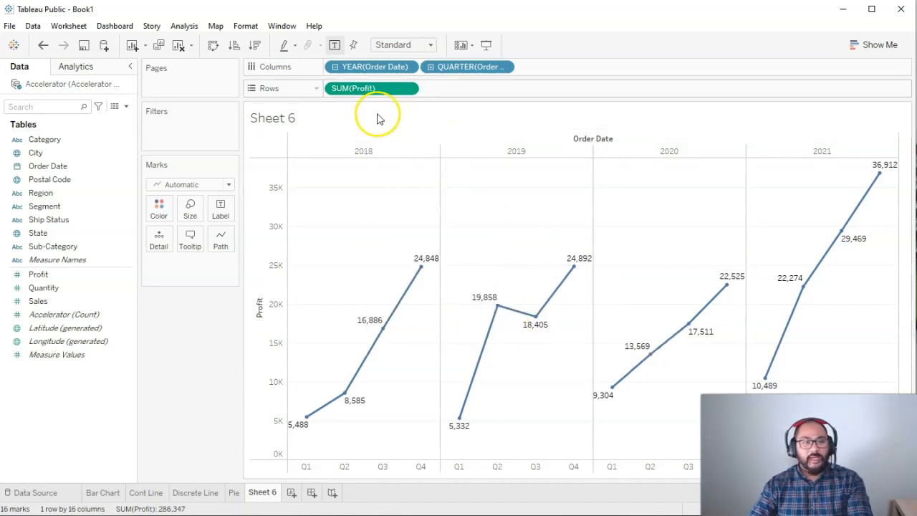